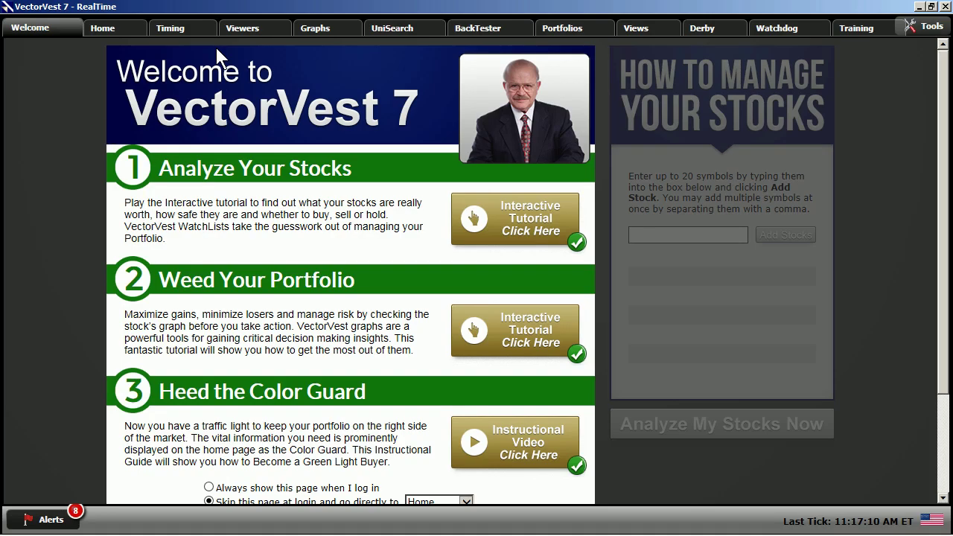
Step: Open the stock viewer and show the top 20 stocks in the list
click(250, 28)
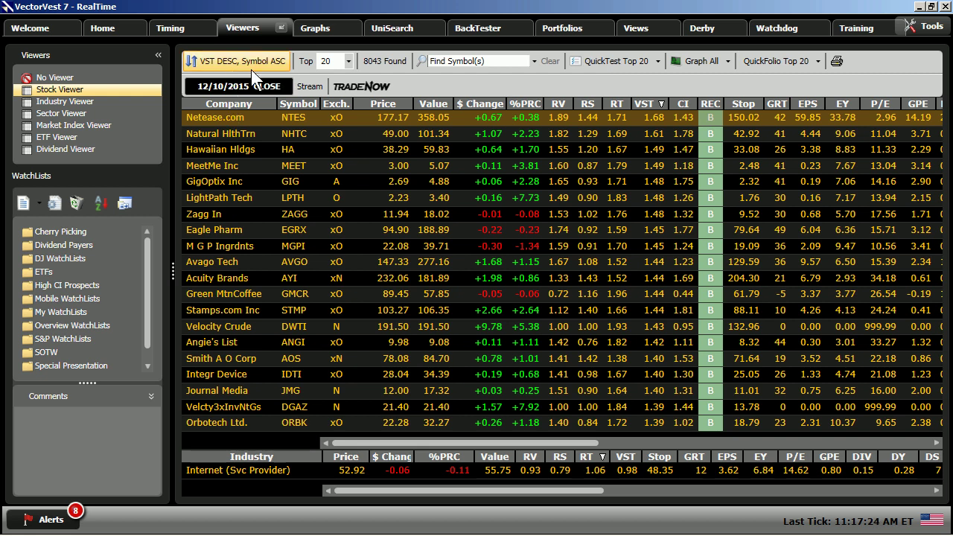
click(347, 61)
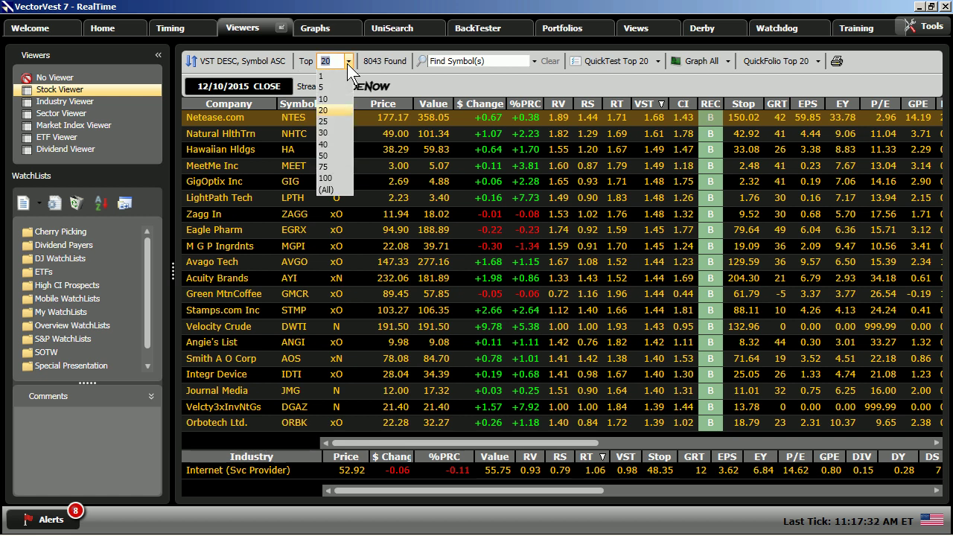
click(328, 112)
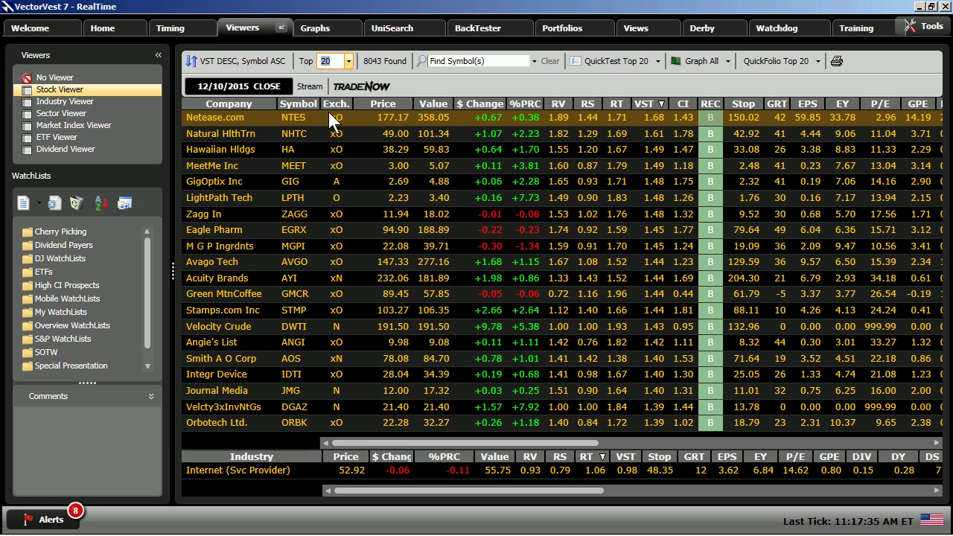
Step: Set the stock viewer's date to 11/24/2014
click(255, 86)
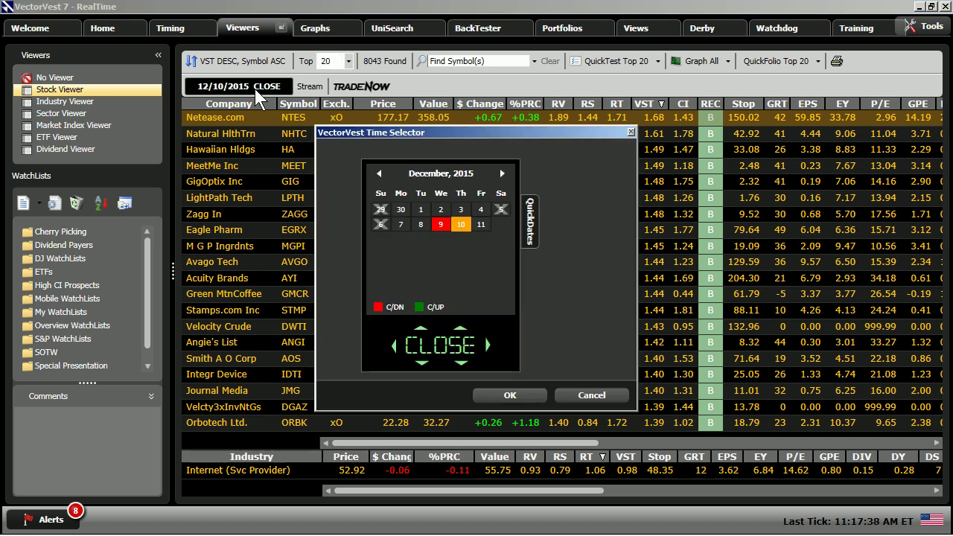
click(462, 180)
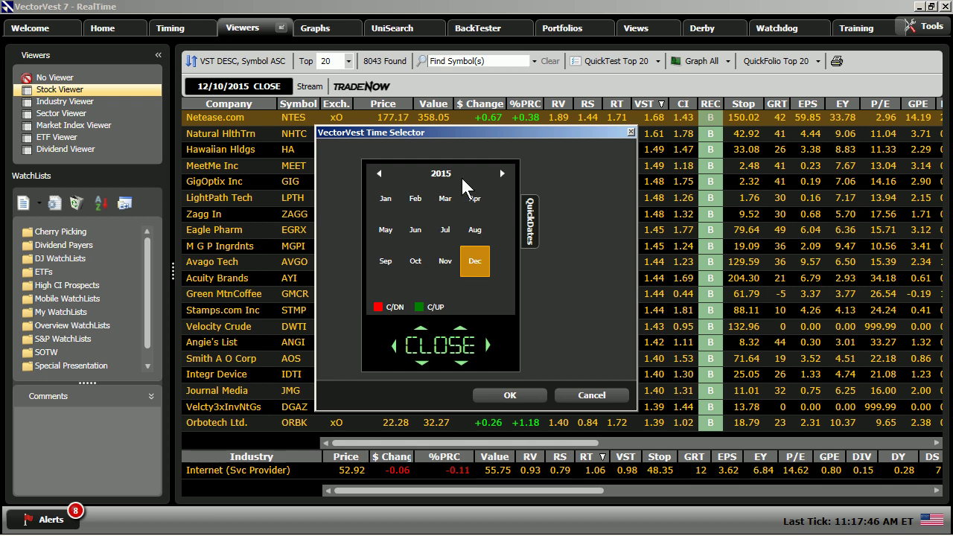
click(440, 255)
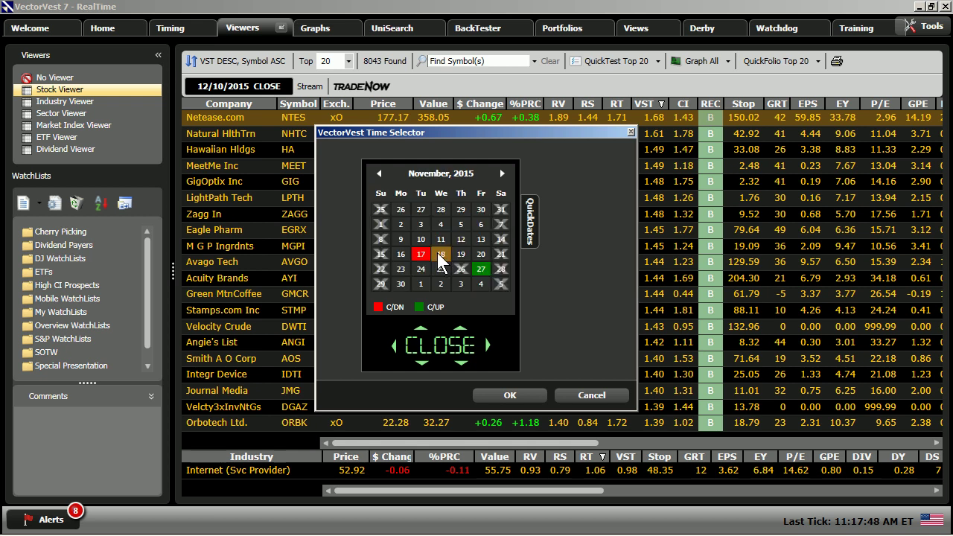
click(465, 175)
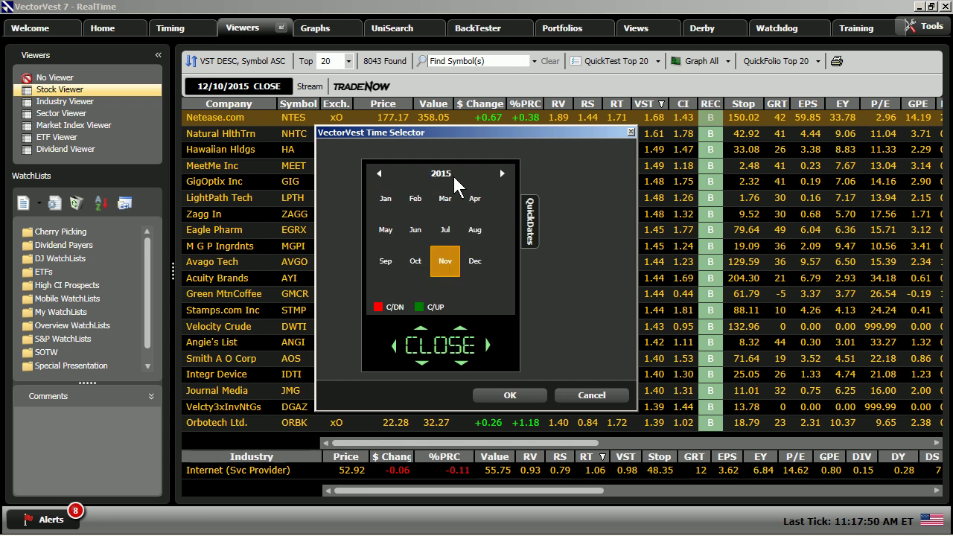
click(380, 174)
click(446, 260)
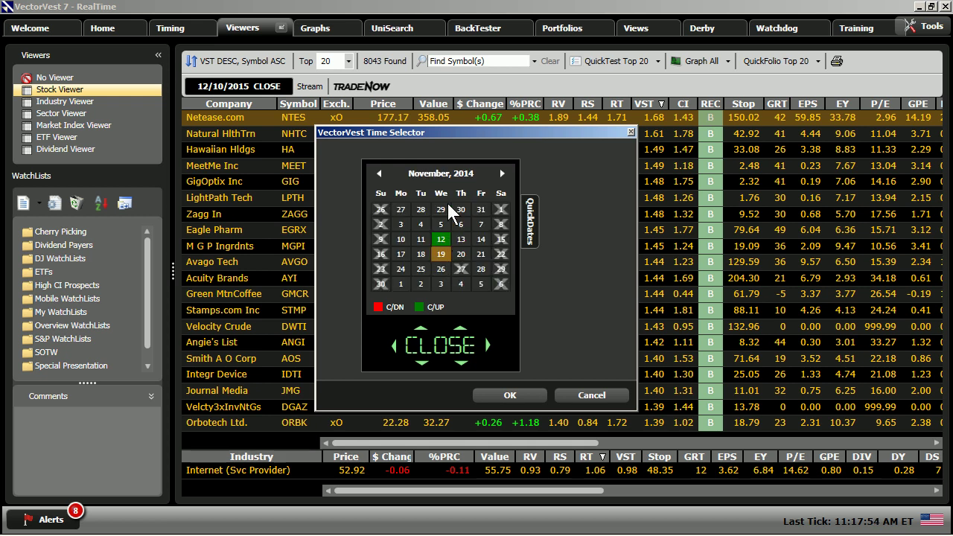
click(399, 269)
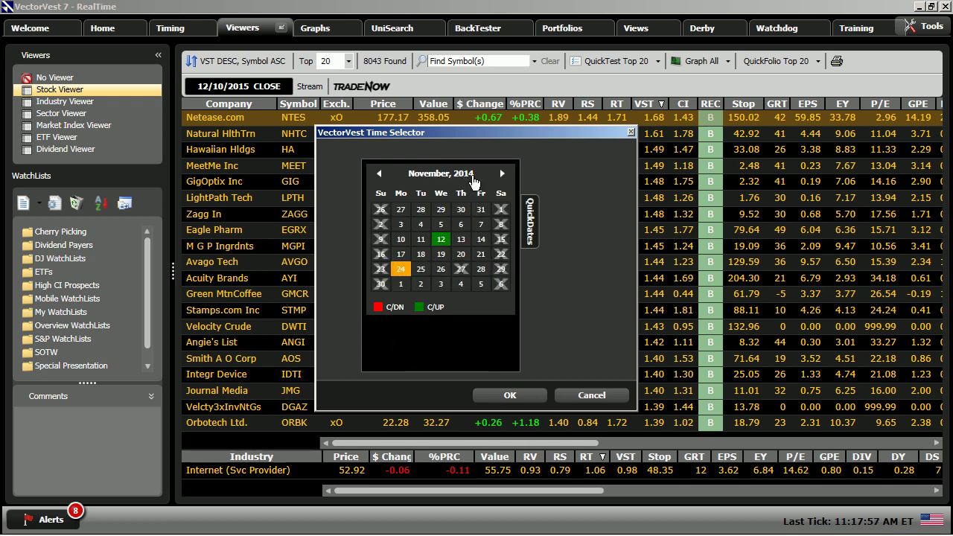
click(508, 394)
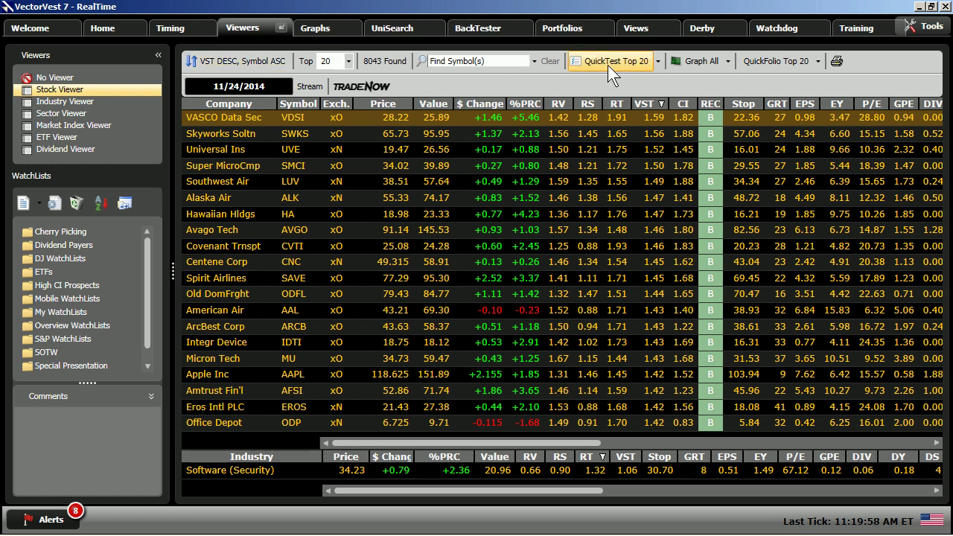
Step: Run a QuickTest on the top 20 stocks of 11/24/2014 and close its results
click(659, 64)
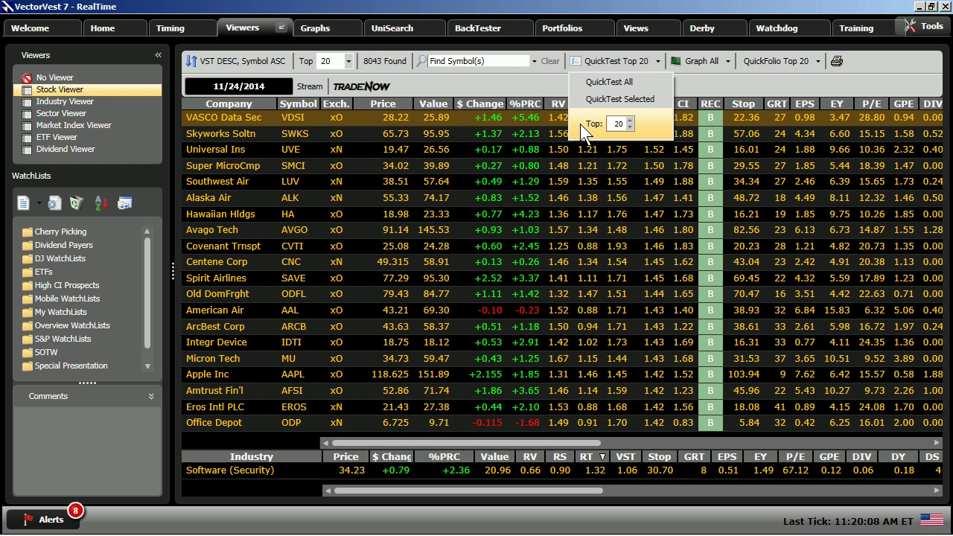
click(662, 124)
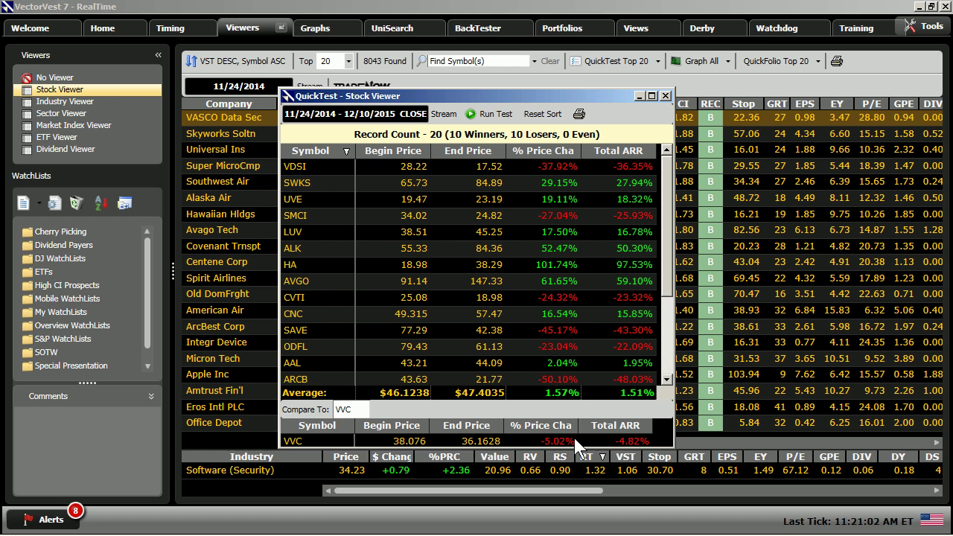
click(666, 97)
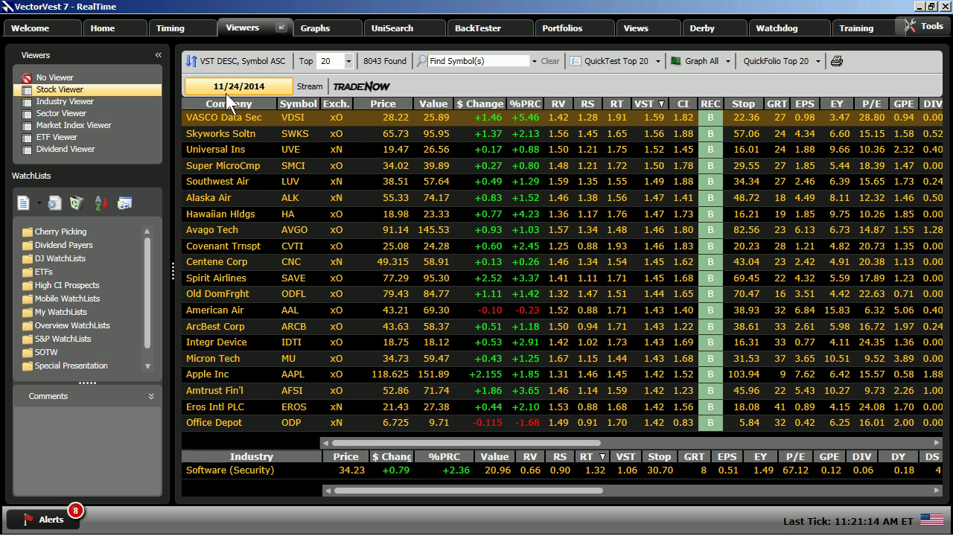
Step: Change the stock viewer's date to 11/25/2013, run a QuickTest on the top 20 stocks, and close its results
click(281, 88)
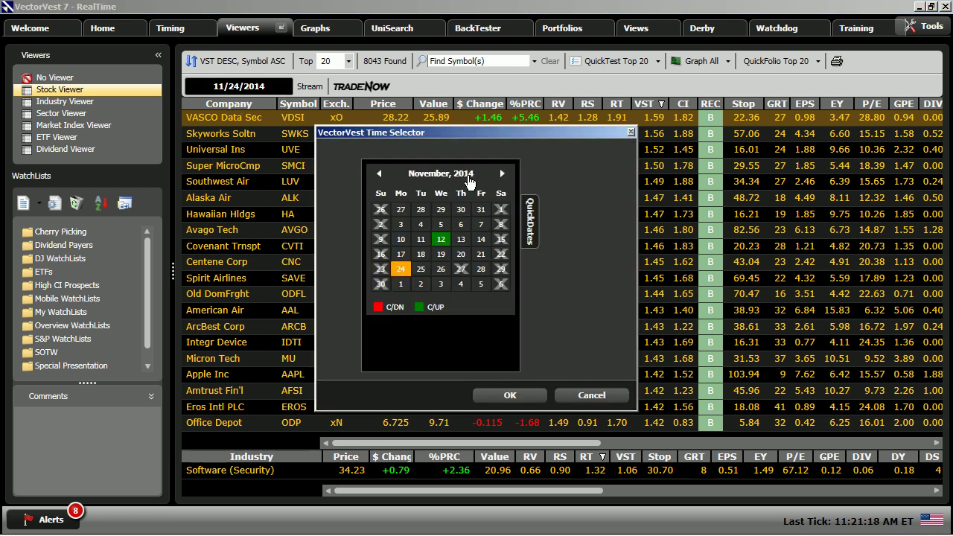
click(468, 177)
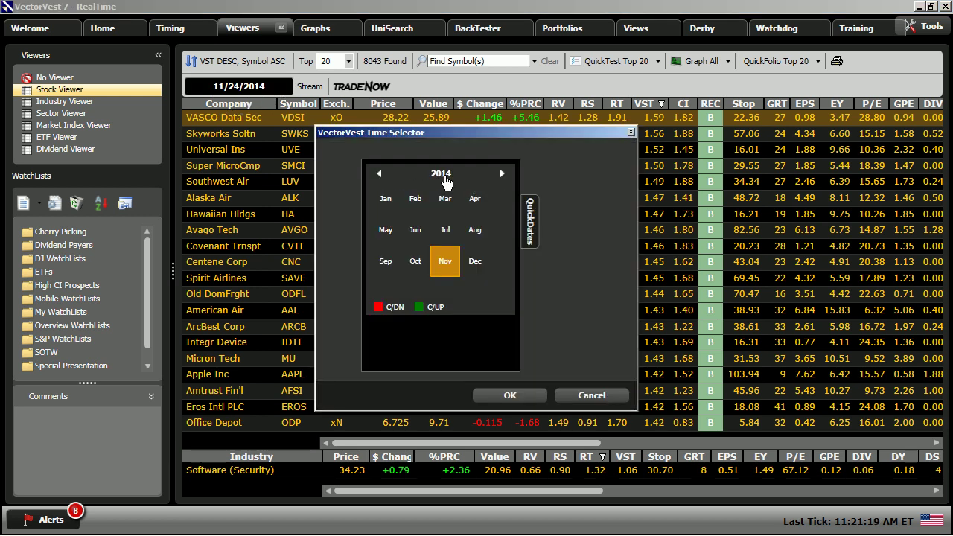
click(379, 176)
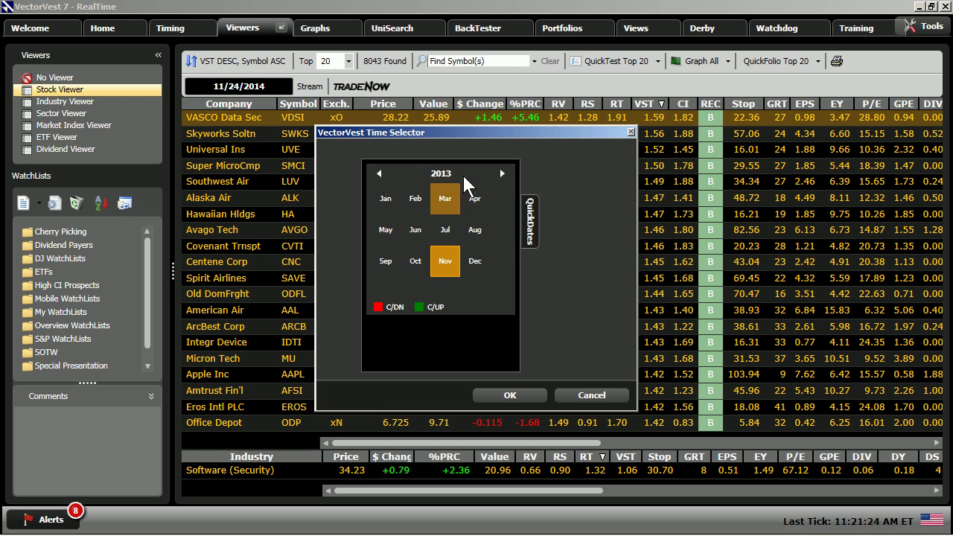
click(447, 265)
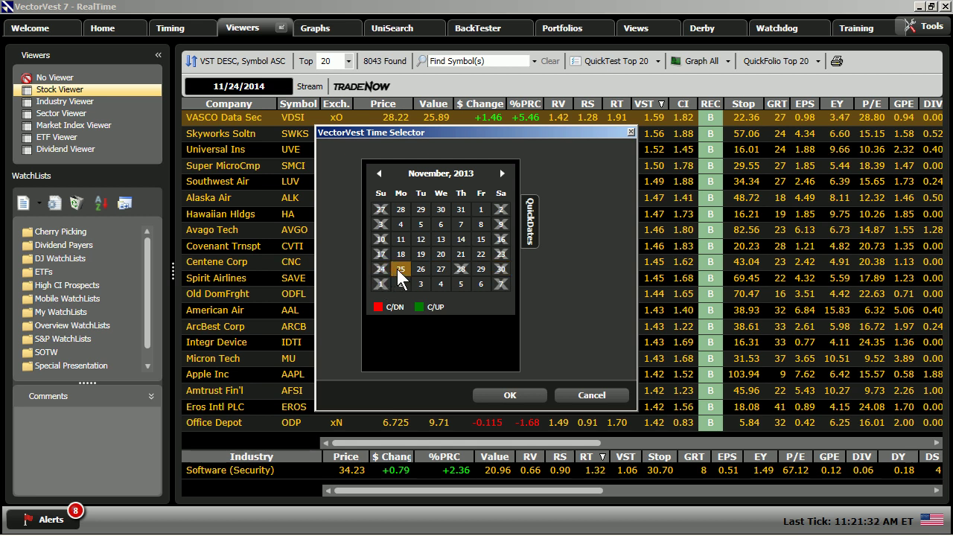
click(490, 396)
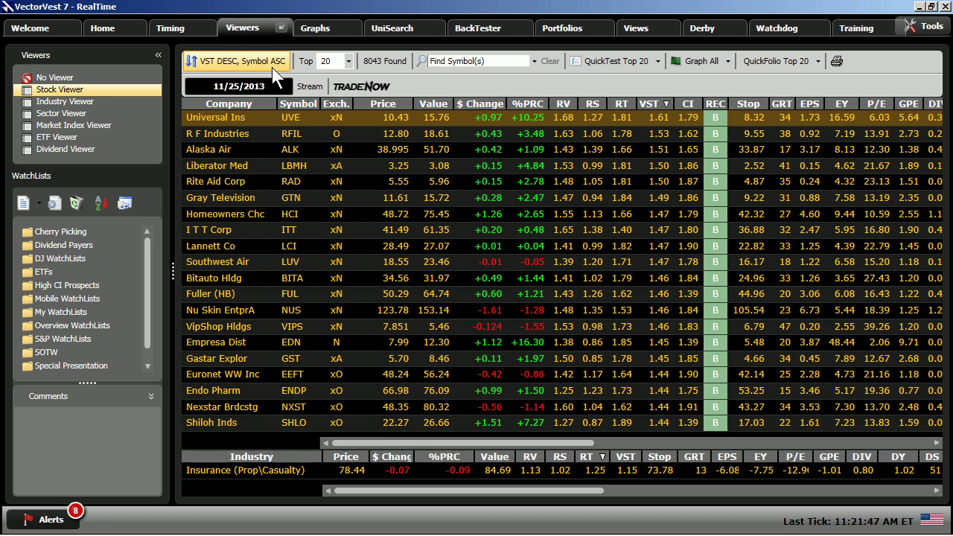
click(628, 64)
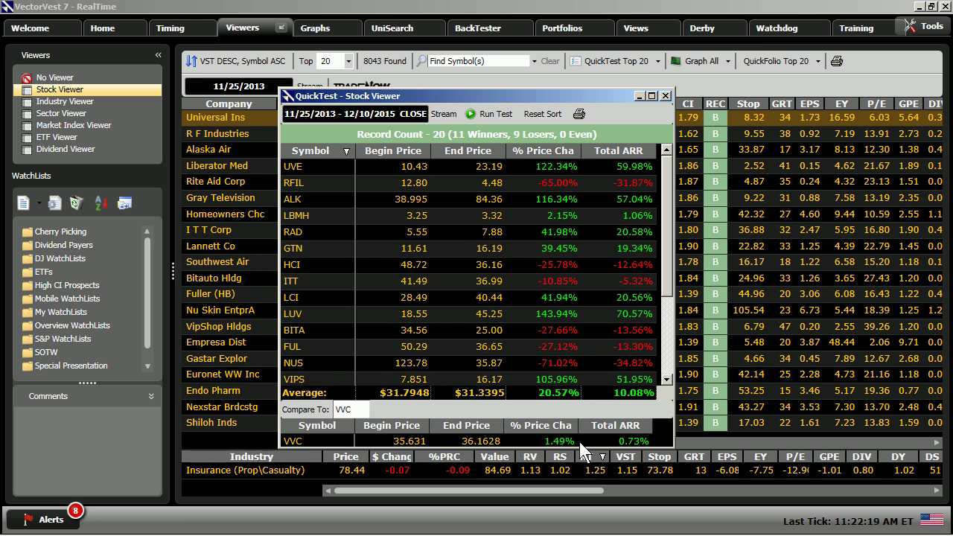
click(665, 96)
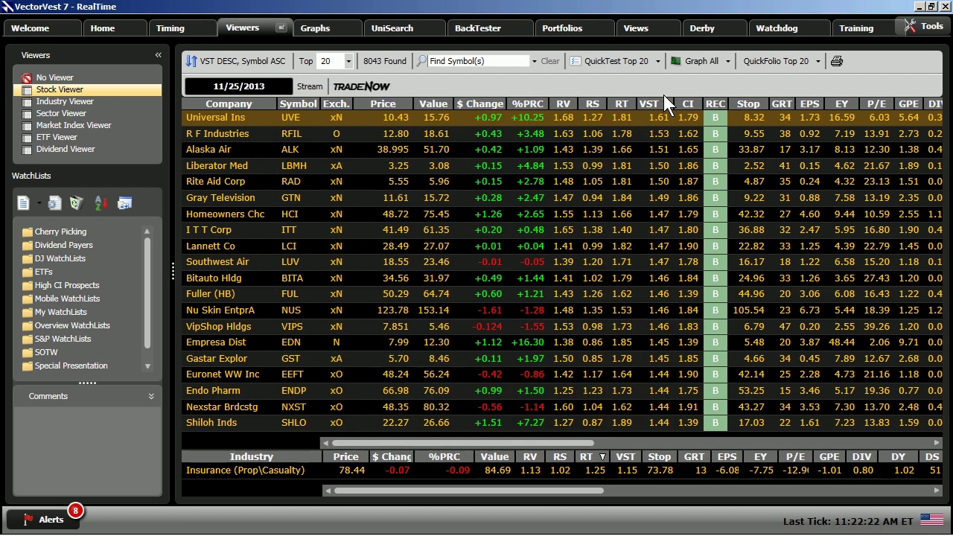
Step: Change the stock viewer's date to 11/26/2012 and run a QuickTest on the top 20 stocks
click(280, 88)
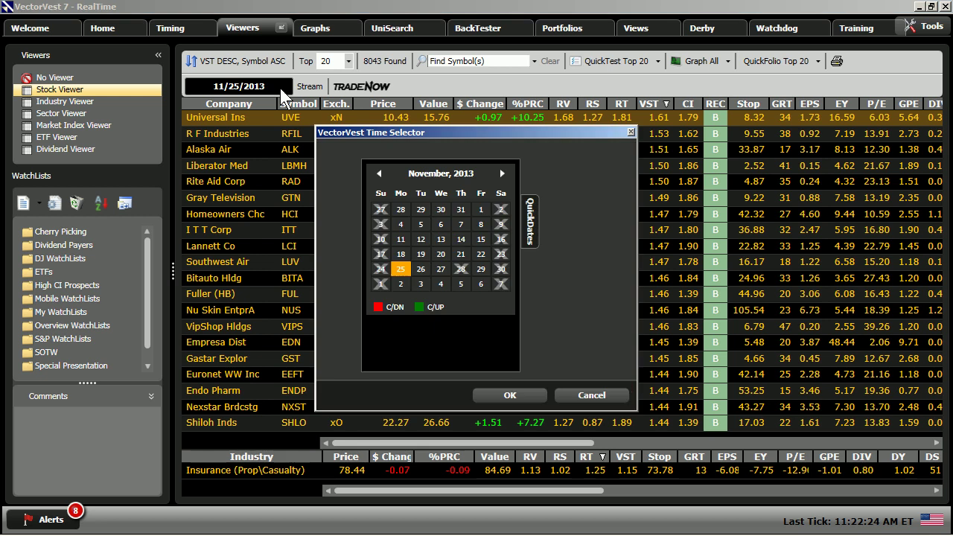
click(468, 174)
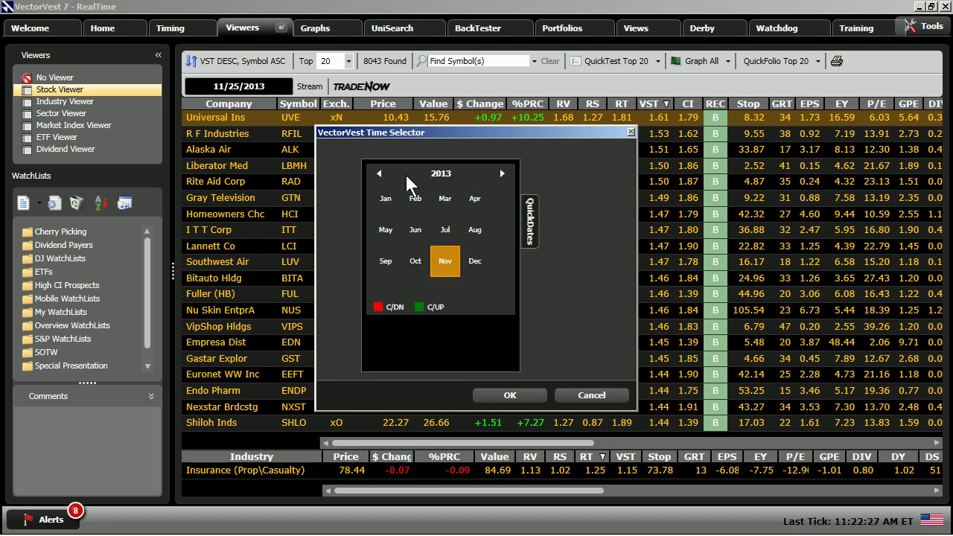
click(381, 175)
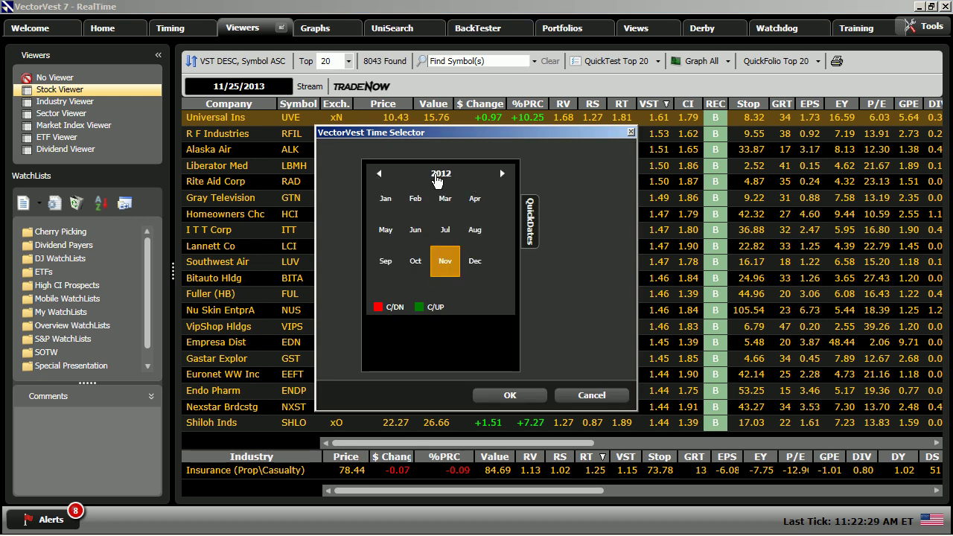
click(445, 262)
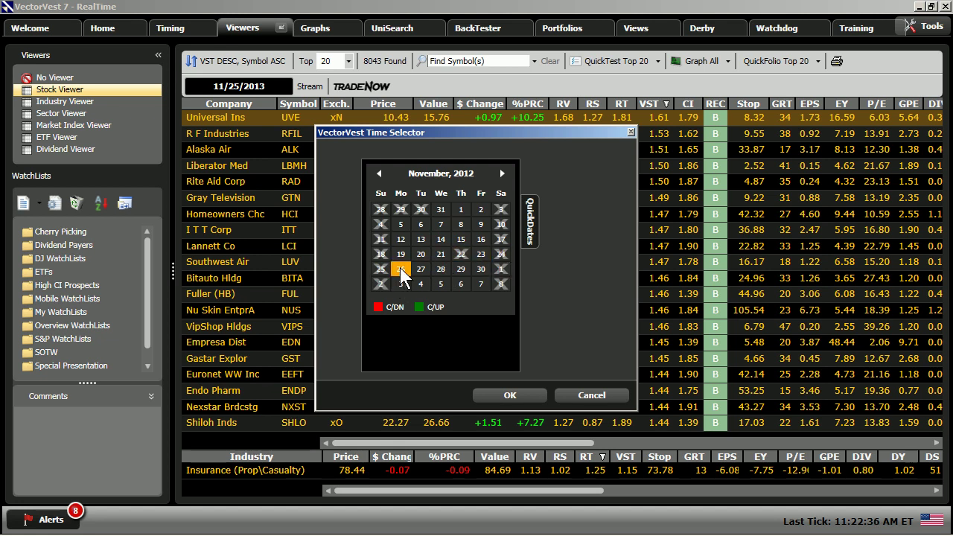
click(511, 396)
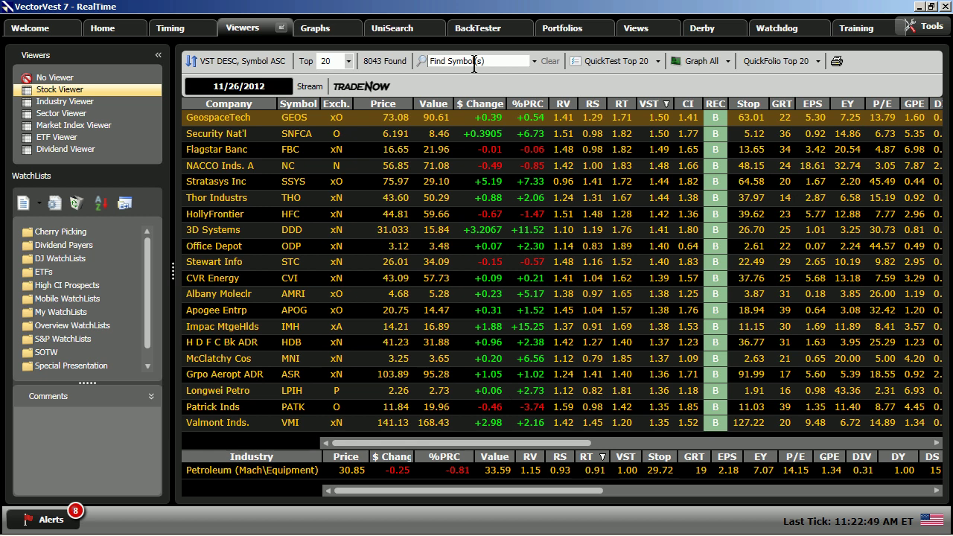
click(615, 66)
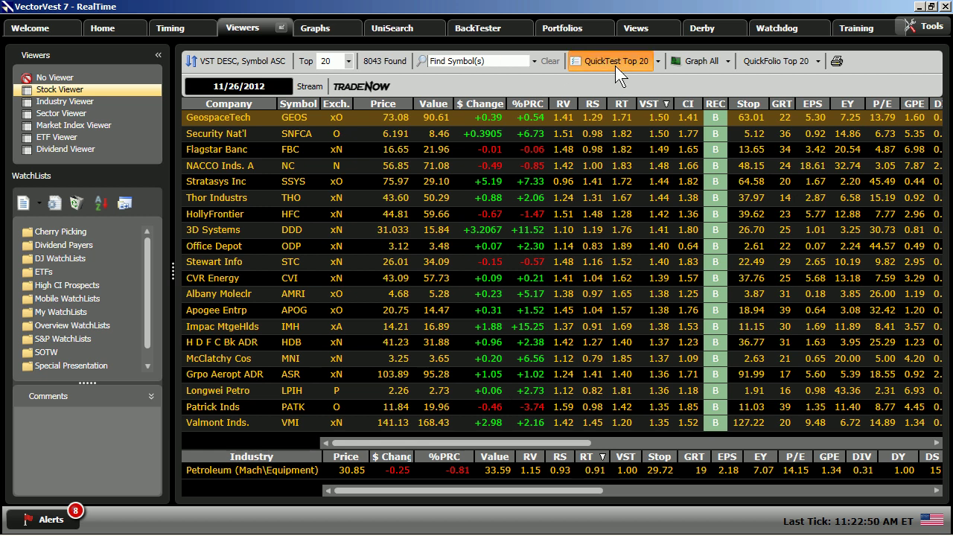
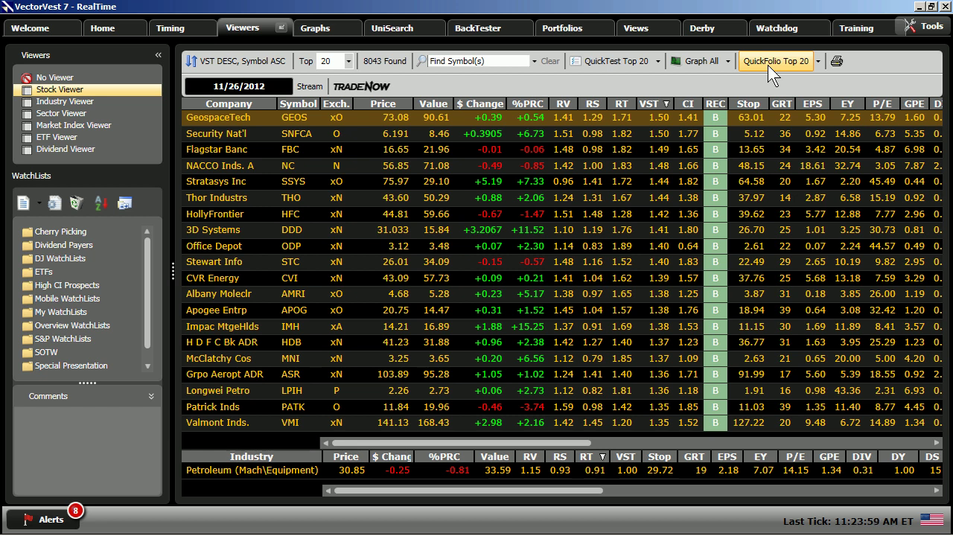
Step: Create a QuickFolio of the top 20 stocks named Birthday 2012 with commission type None and purchase type Long, and open the portfolio
click(820, 61)
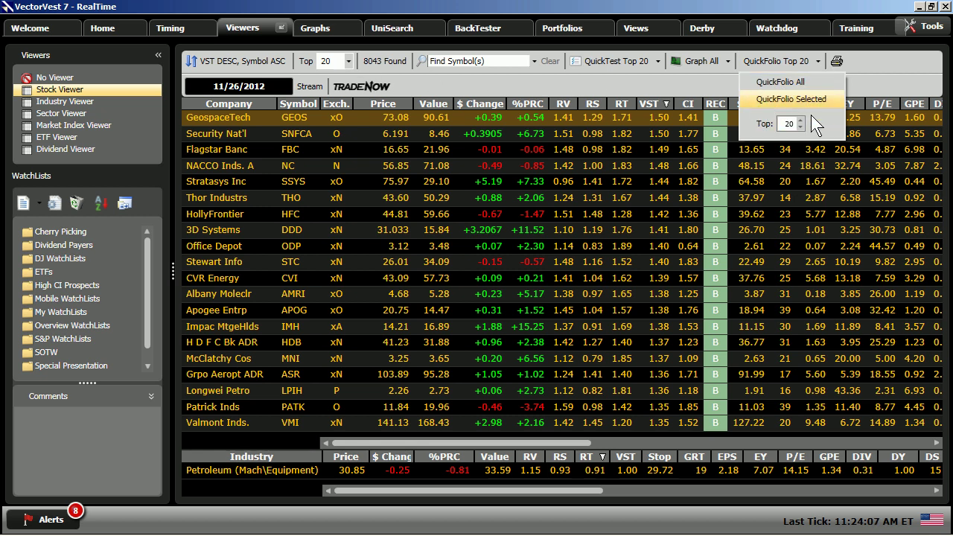
click(823, 130)
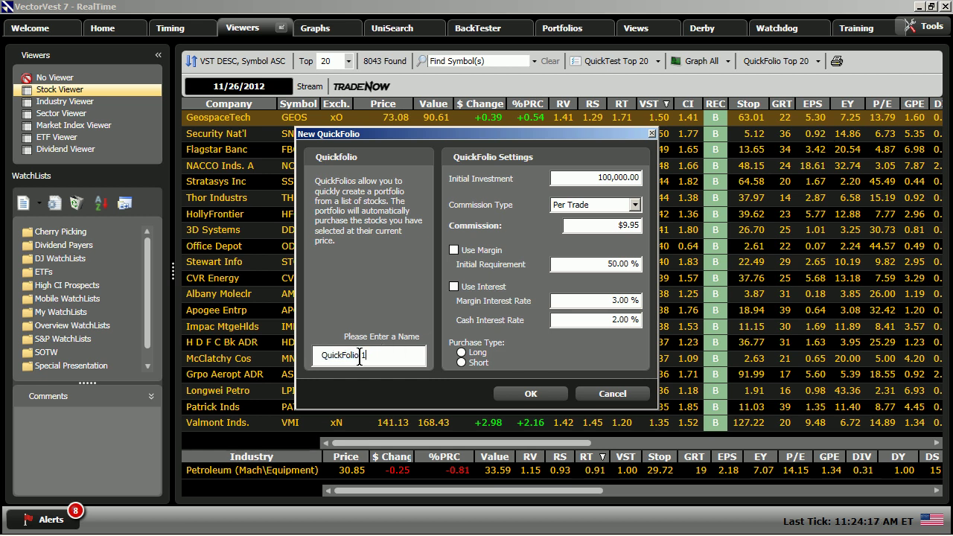
text(Birthday 2012)
click(635, 206)
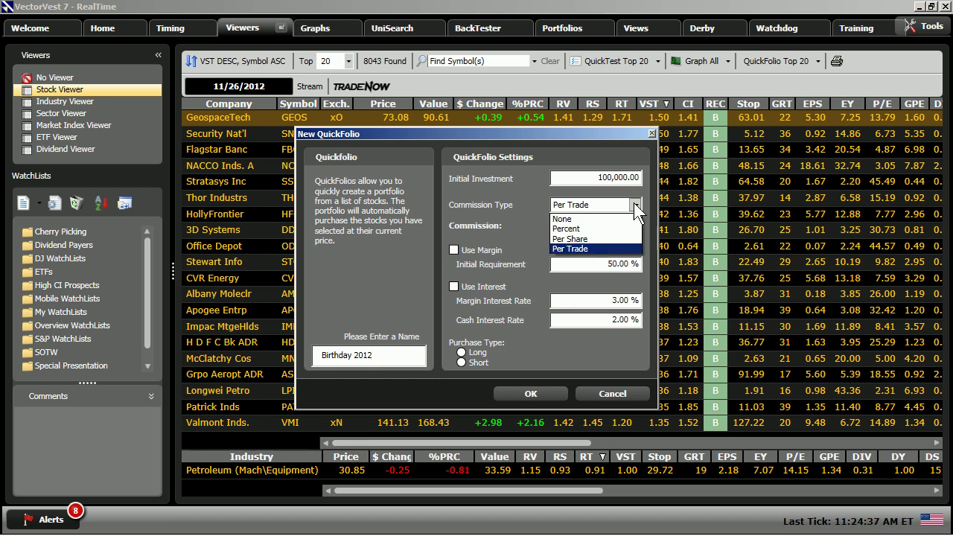
click(583, 221)
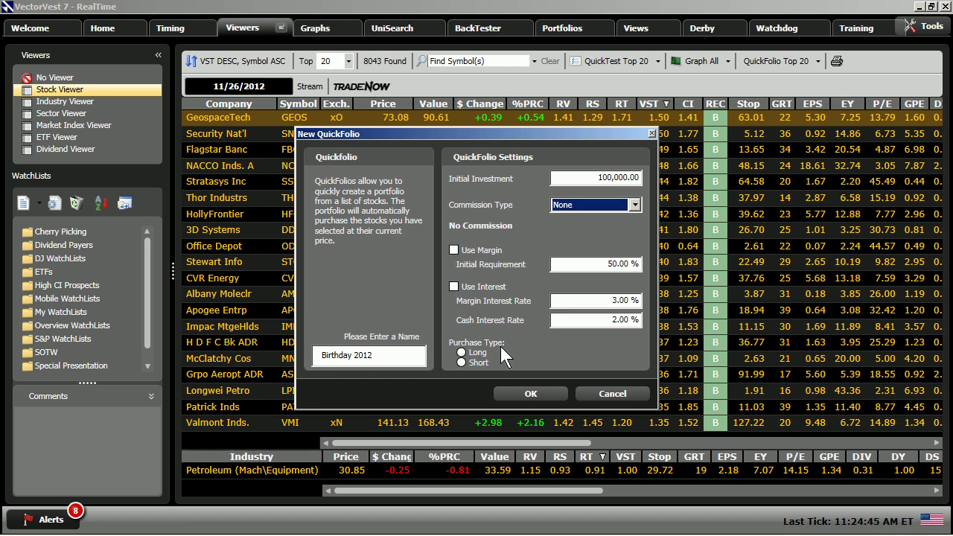
click(462, 353)
click(528, 394)
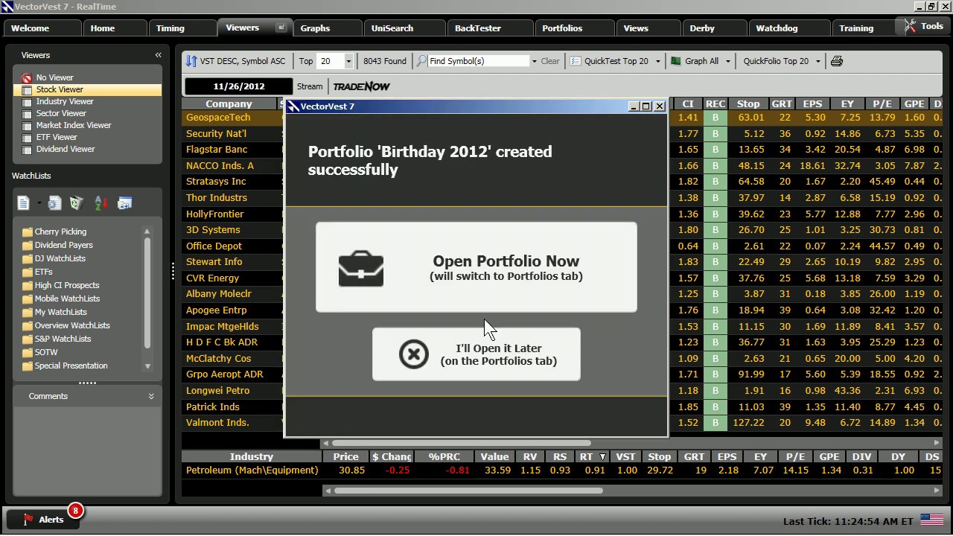
click(492, 266)
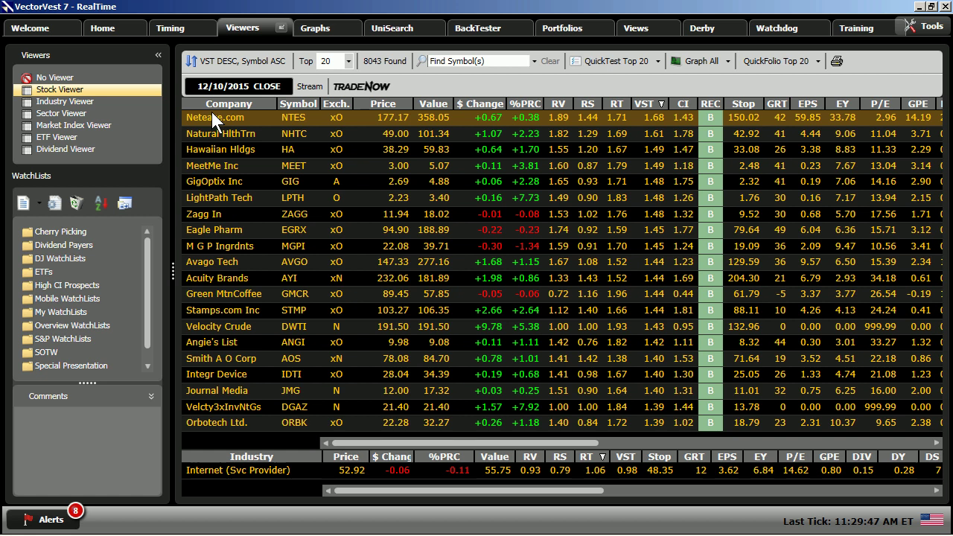
Step: Set the stock viewer's date to 7/1/2014, and run a QuickTest on the top 20 VST-ranked stocks
click(219, 87)
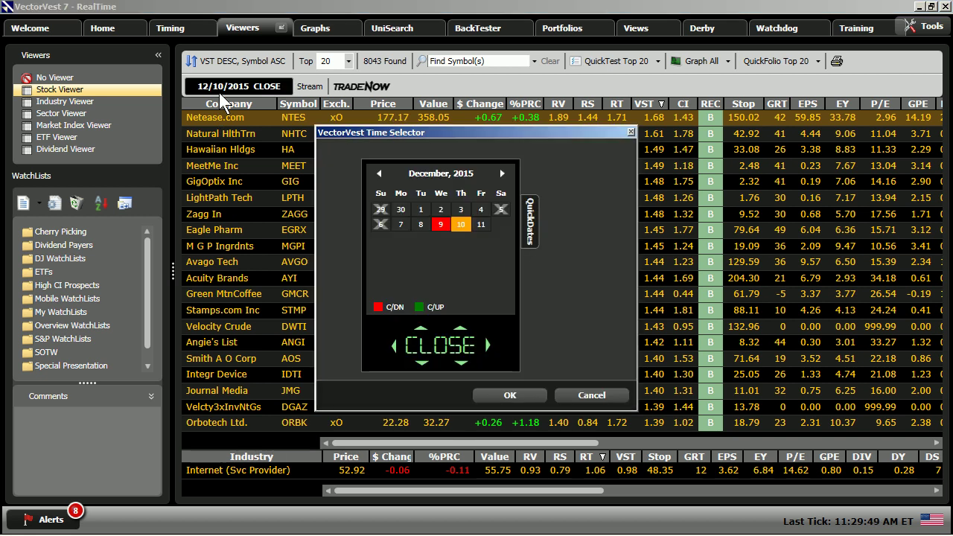
click(462, 176)
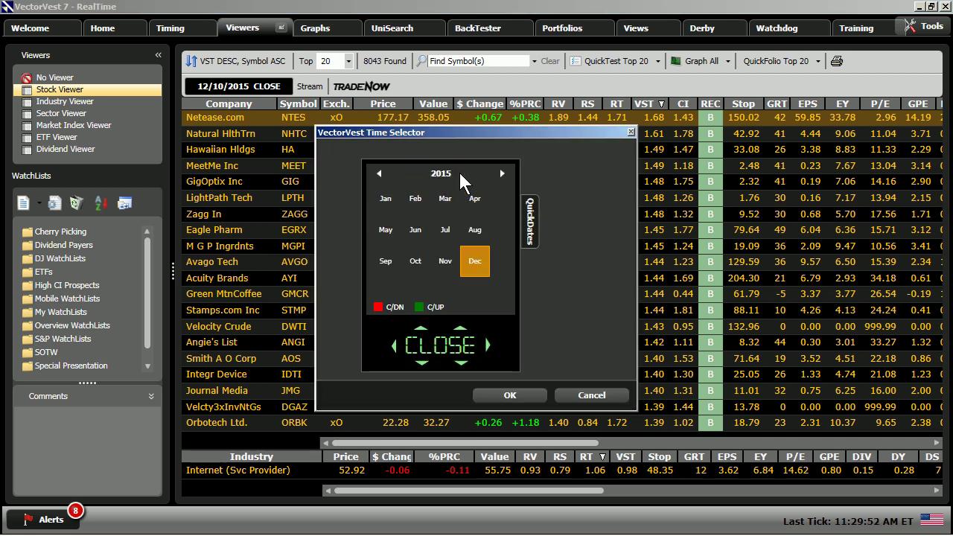
click(379, 176)
click(445, 231)
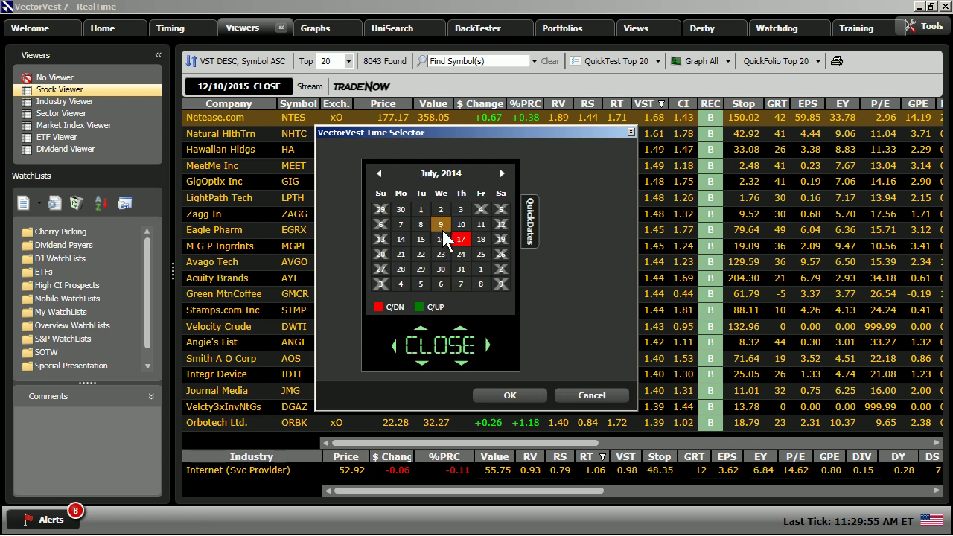
click(422, 214)
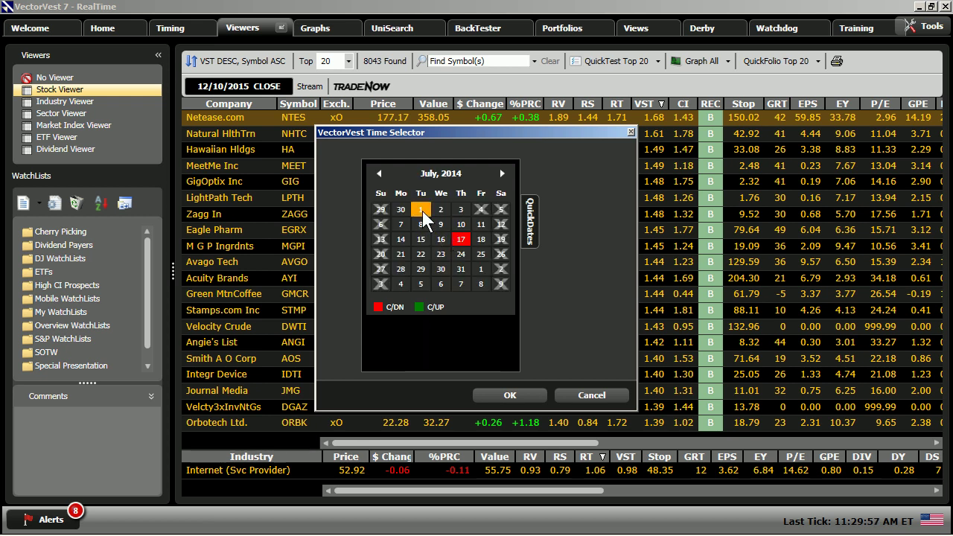
click(508, 394)
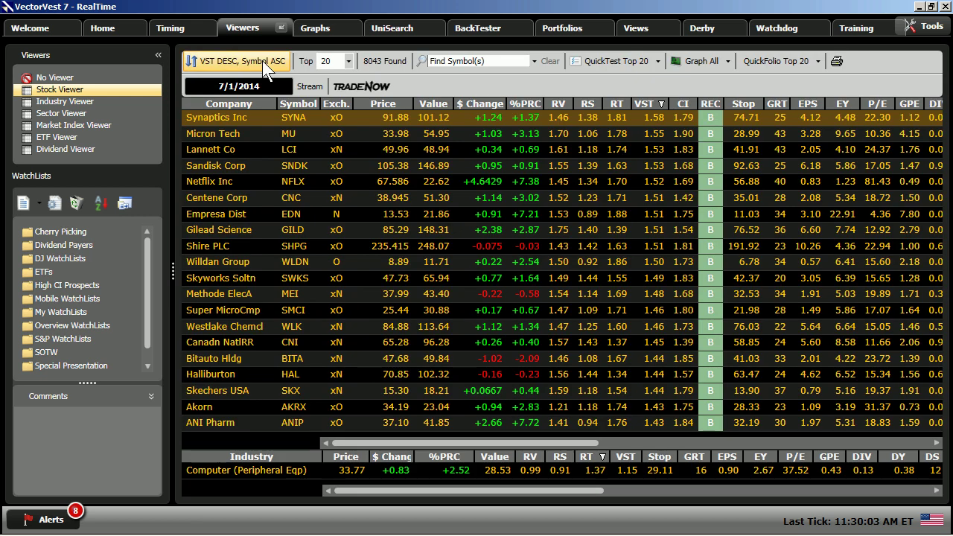
click(608, 66)
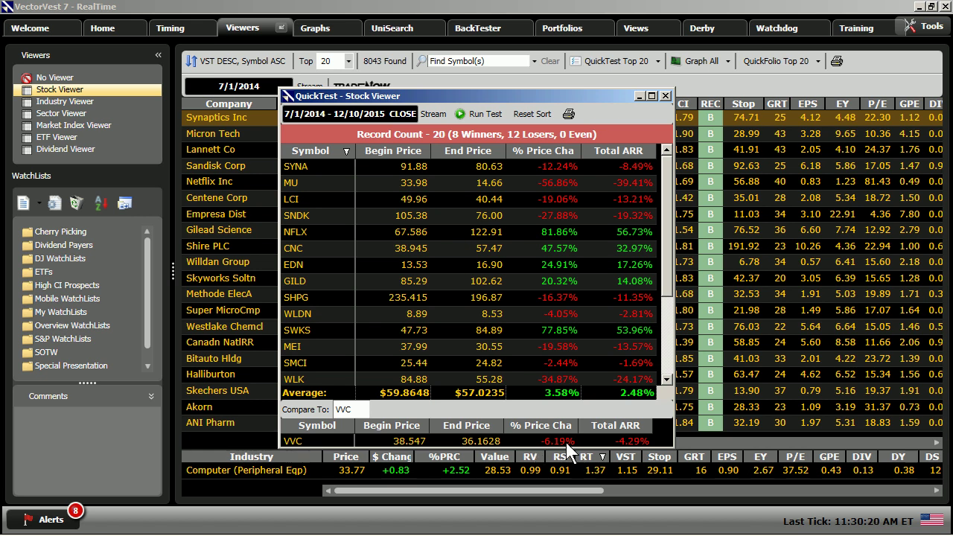
click(665, 95)
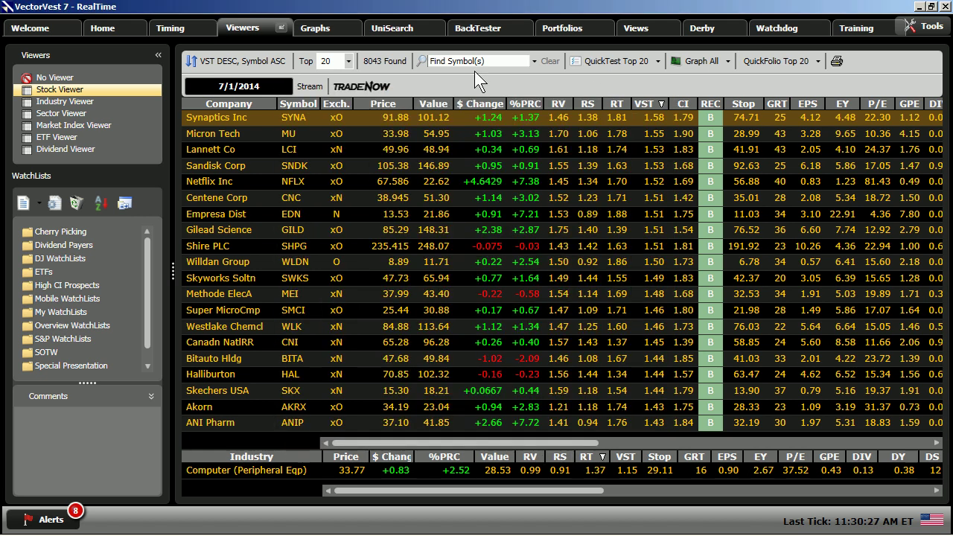
Step: Move the stock viewer back to 7/1/2013 and QuickTest that date's top 20 stocks, closing the results
click(276, 85)
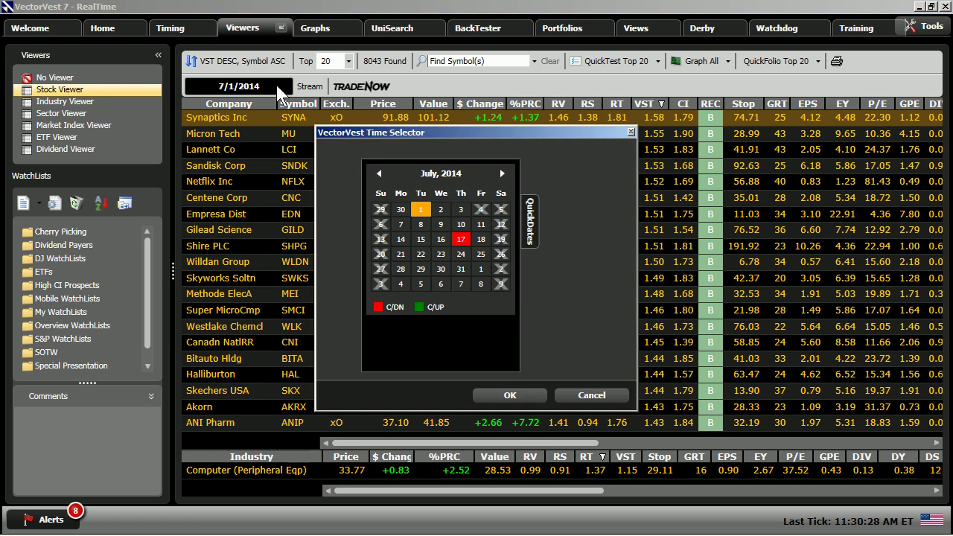
click(453, 175)
click(380, 175)
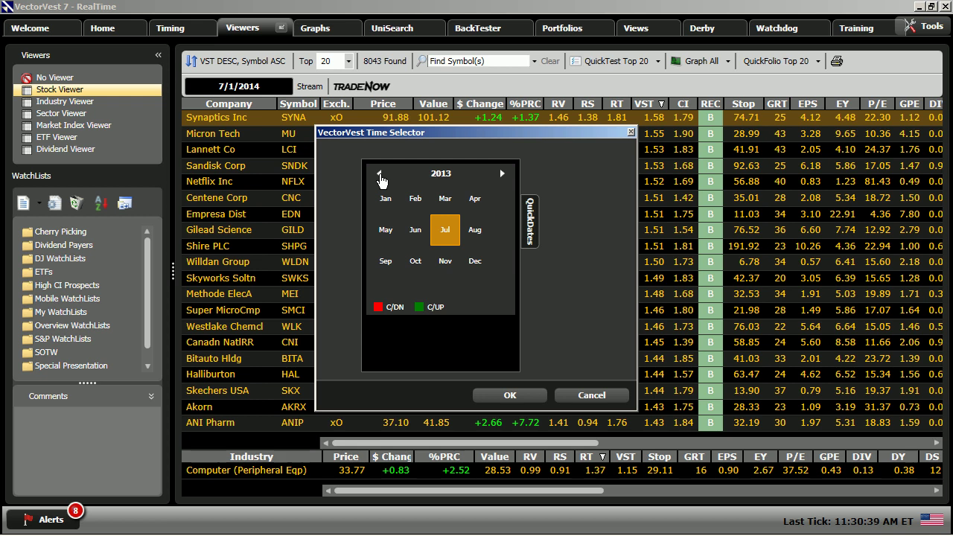
click(445, 230)
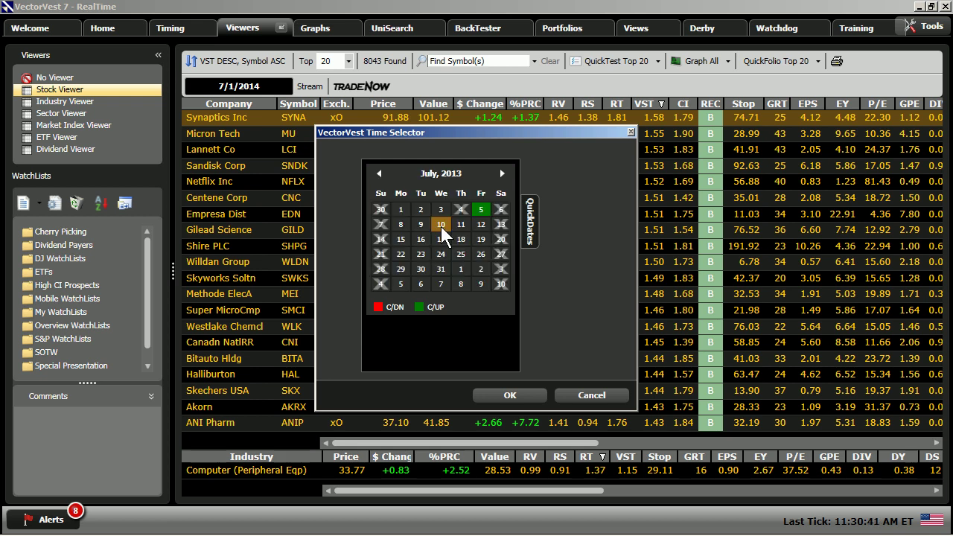
click(401, 209)
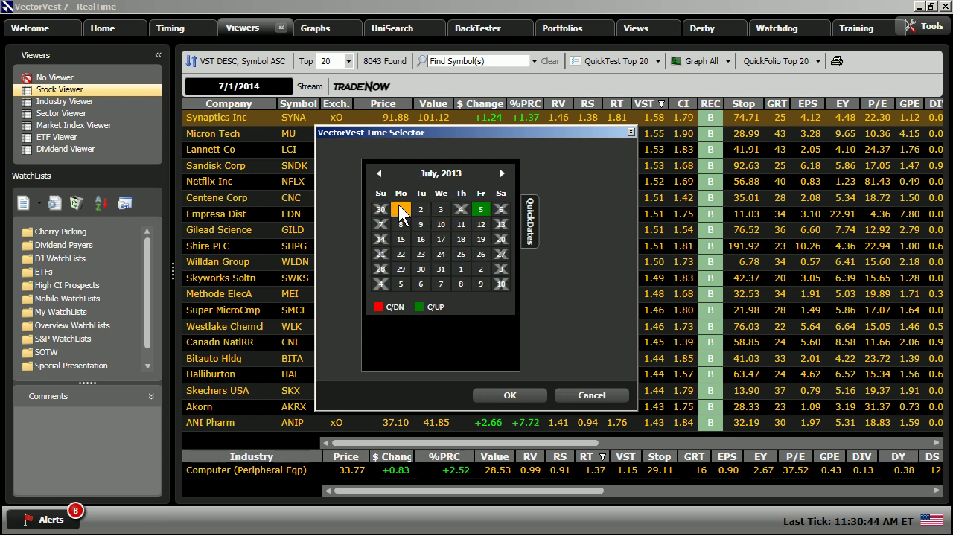
click(502, 396)
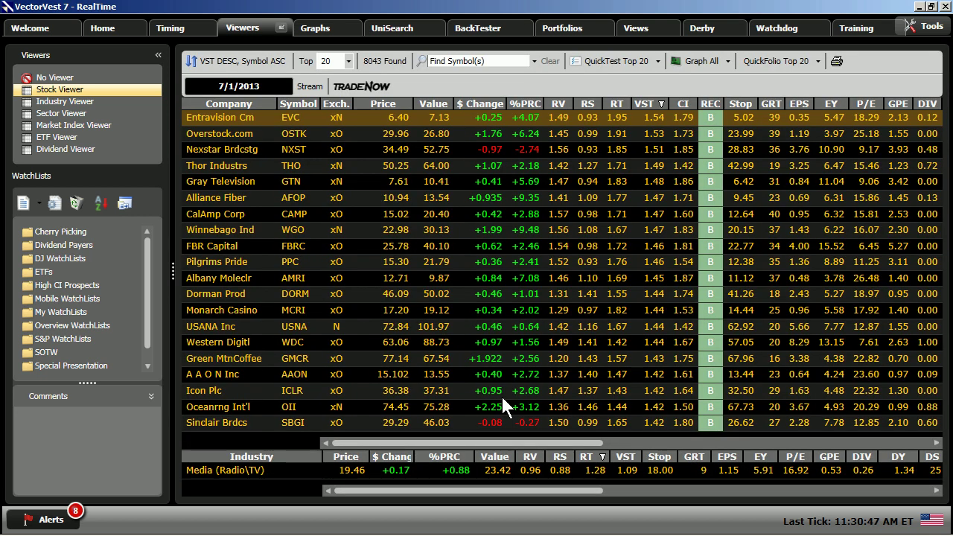
click(608, 61)
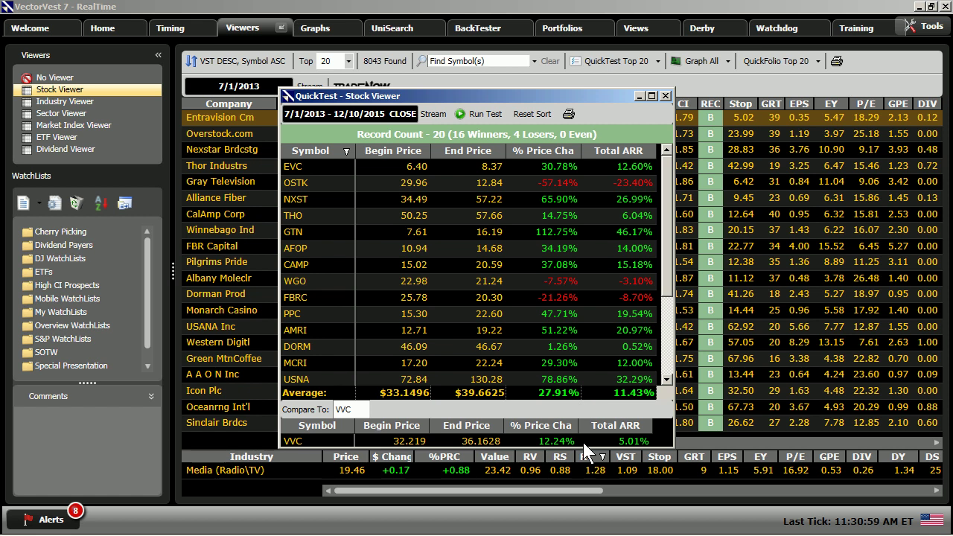
click(666, 96)
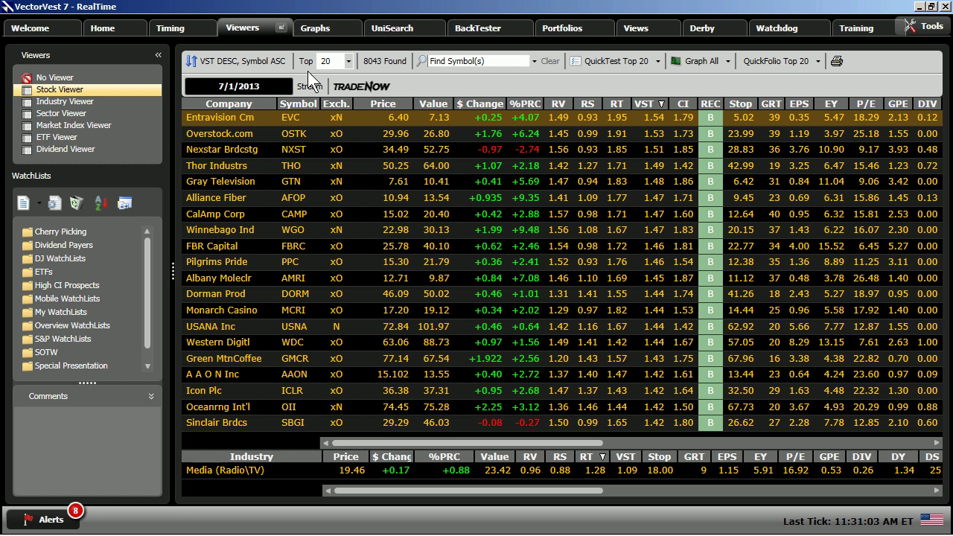
Step: Switch the stock viewer to 7/2/2012 and run a QuickTest on its top 20 stocks, closing the results
click(235, 84)
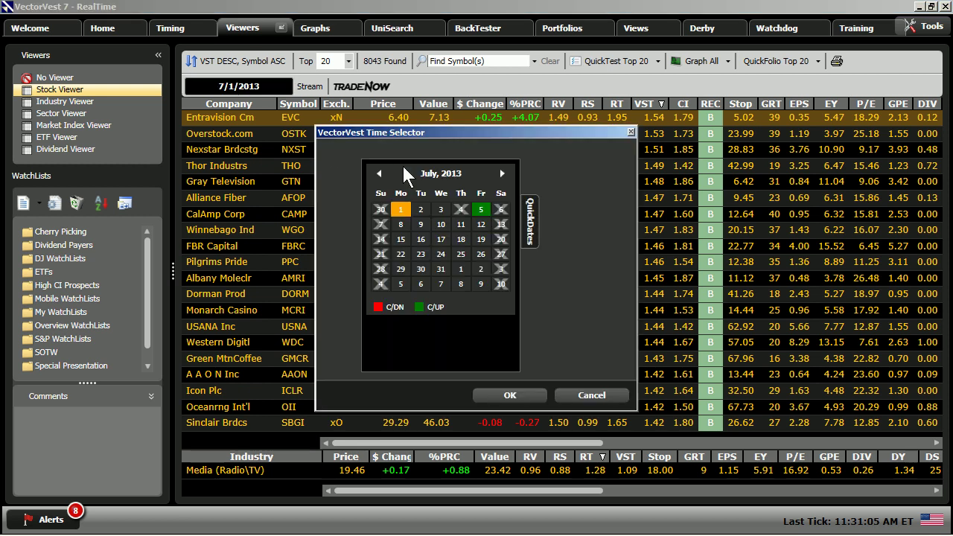
click(450, 179)
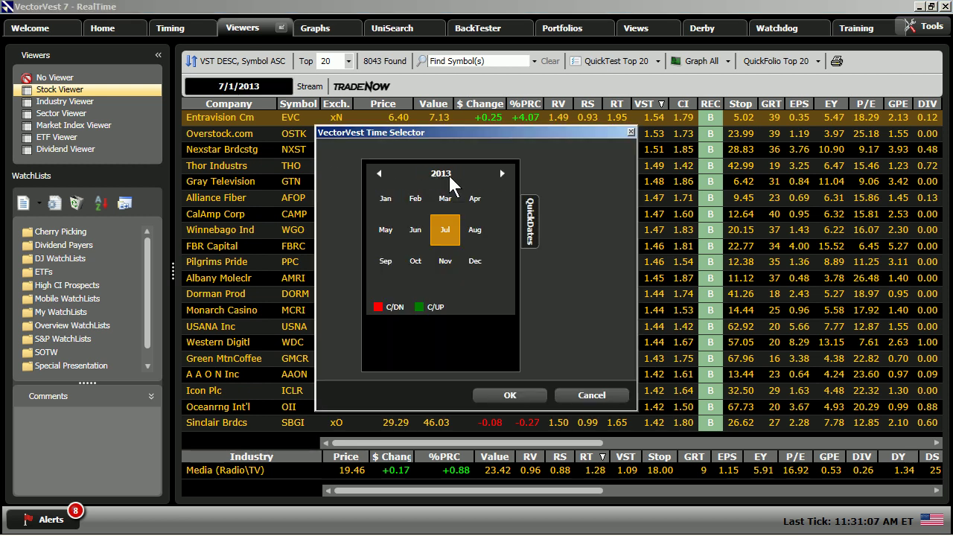
click(379, 174)
click(444, 228)
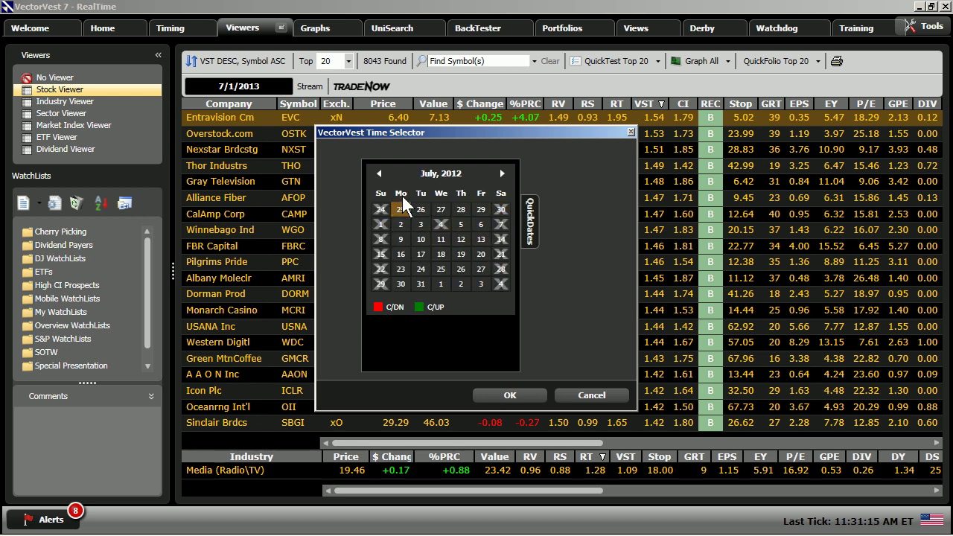
click(514, 396)
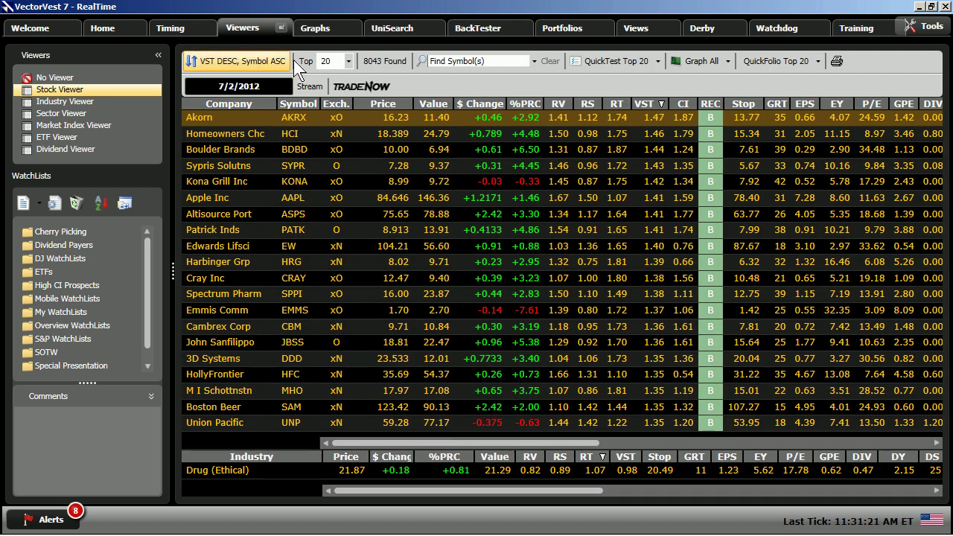
click(608, 62)
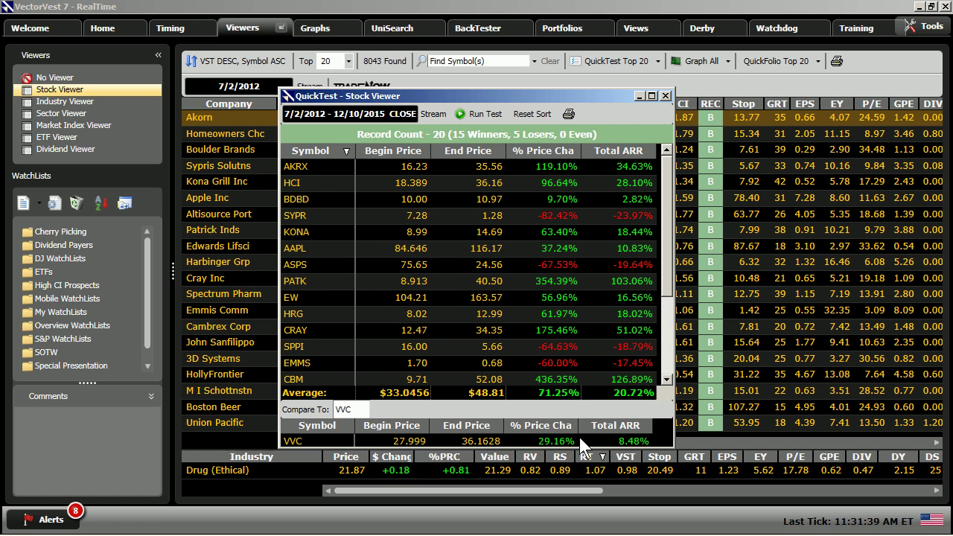
click(665, 95)
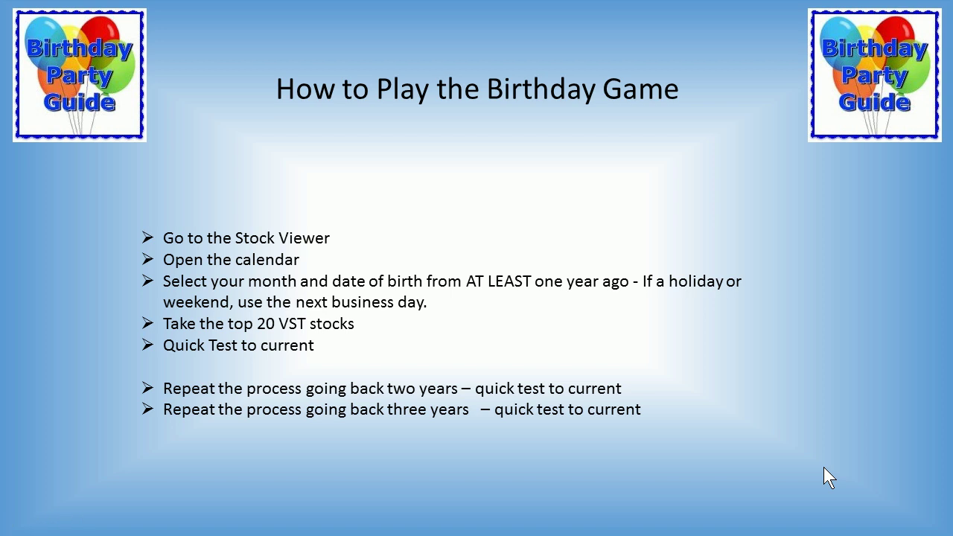
click(824, 469)
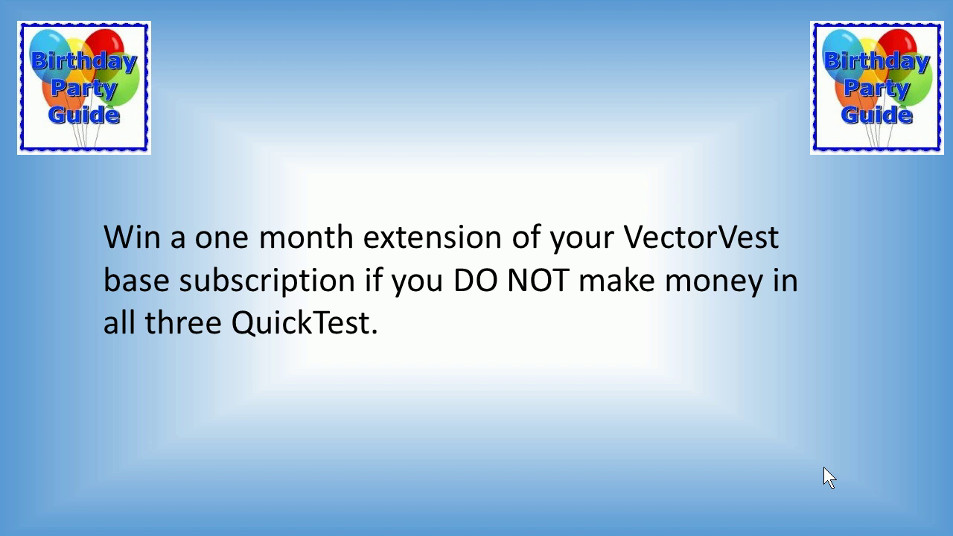
click(825, 468)
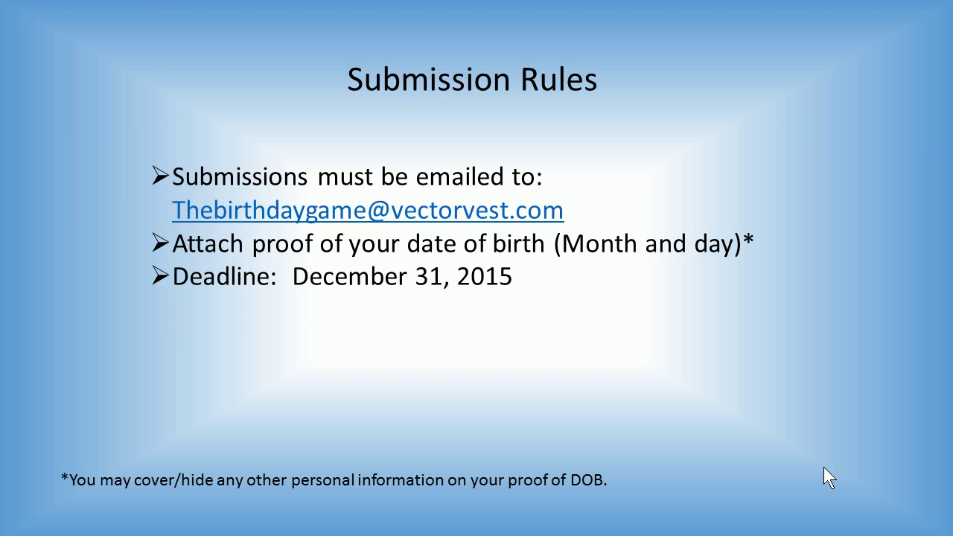